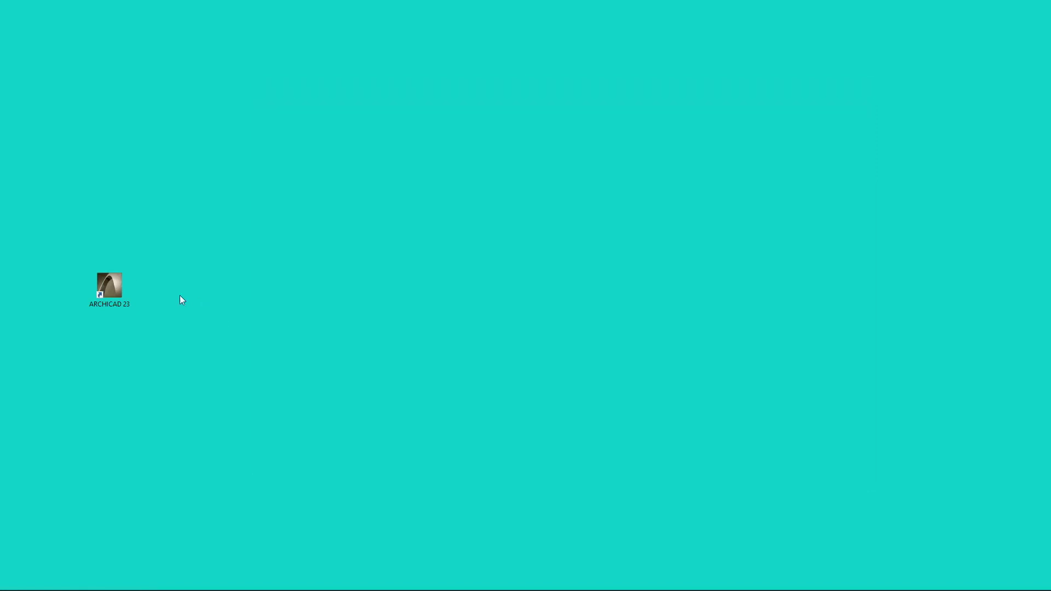
# Step: Relaunch ARCHICAD 23 from the desktop shortcut to reopen the start dialog's recent-projects list
pyautogui.doubleClick(110, 281)
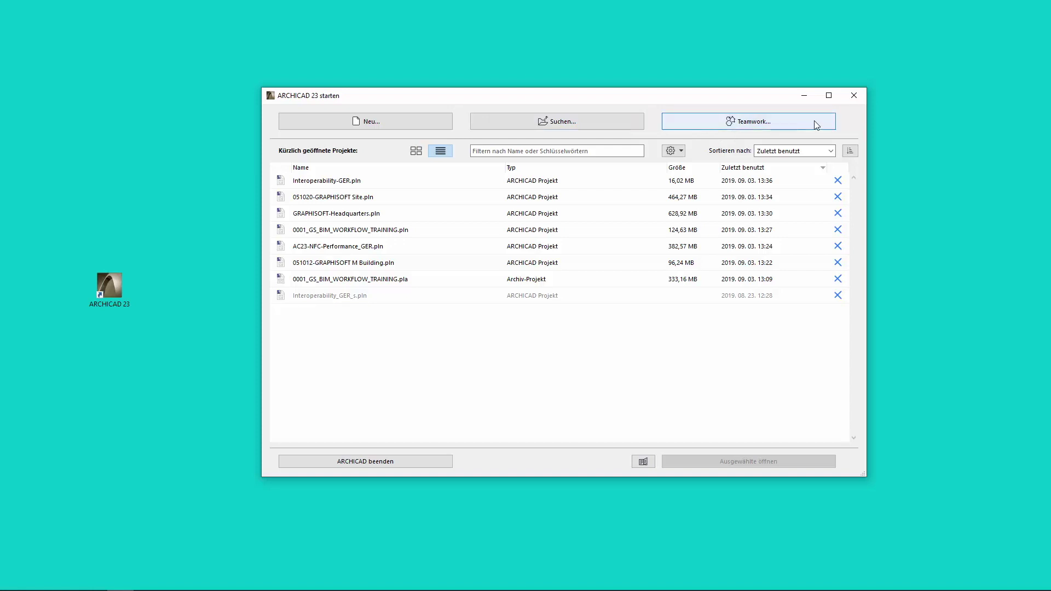
pyautogui.click(425, 124)
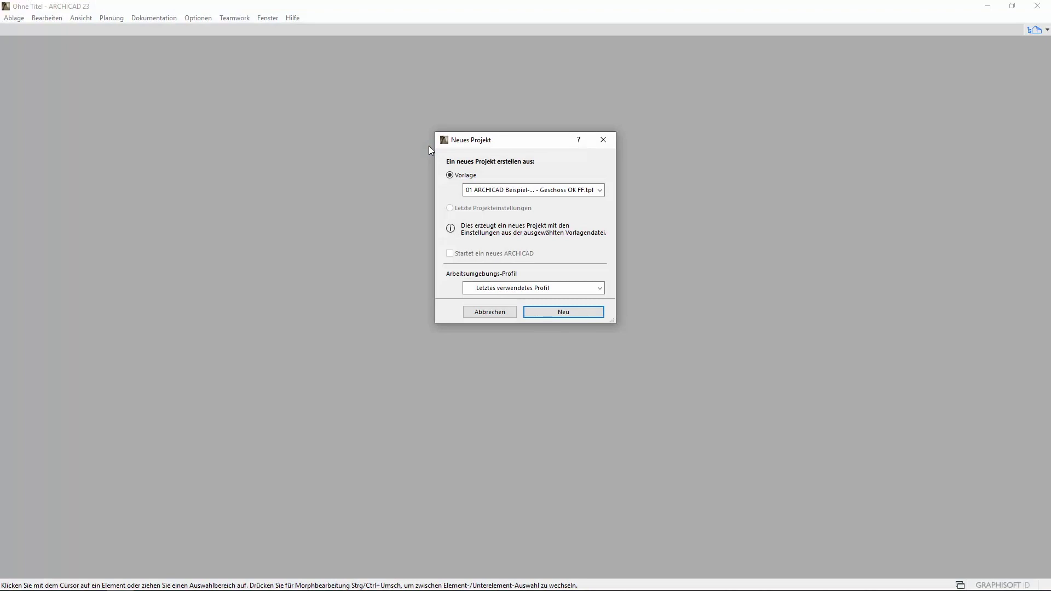
pyautogui.click(600, 190)
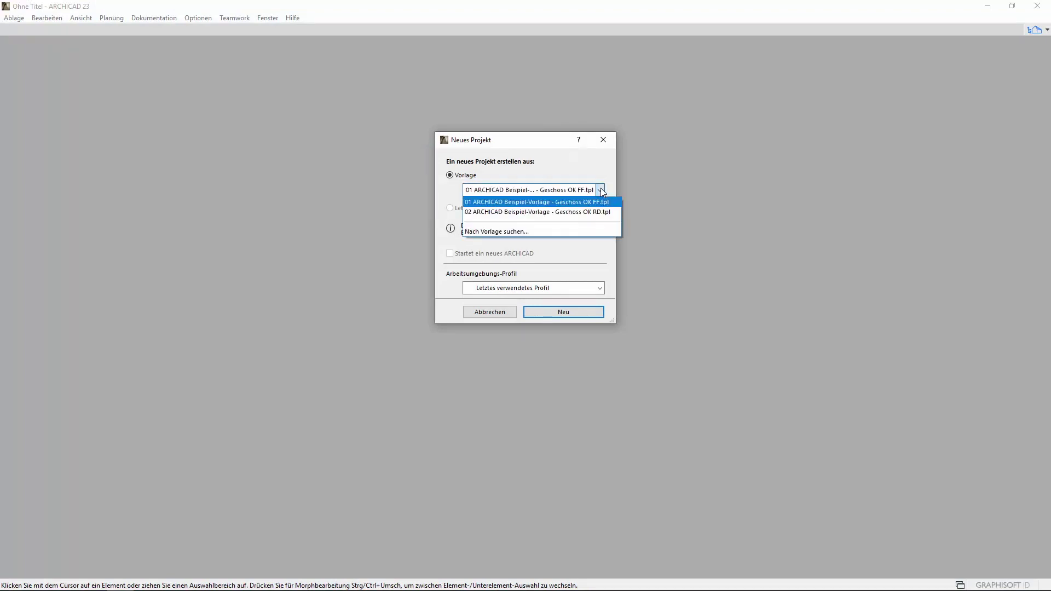
pyautogui.click(602, 192)
pyautogui.click(600, 288)
pyautogui.click(601, 288)
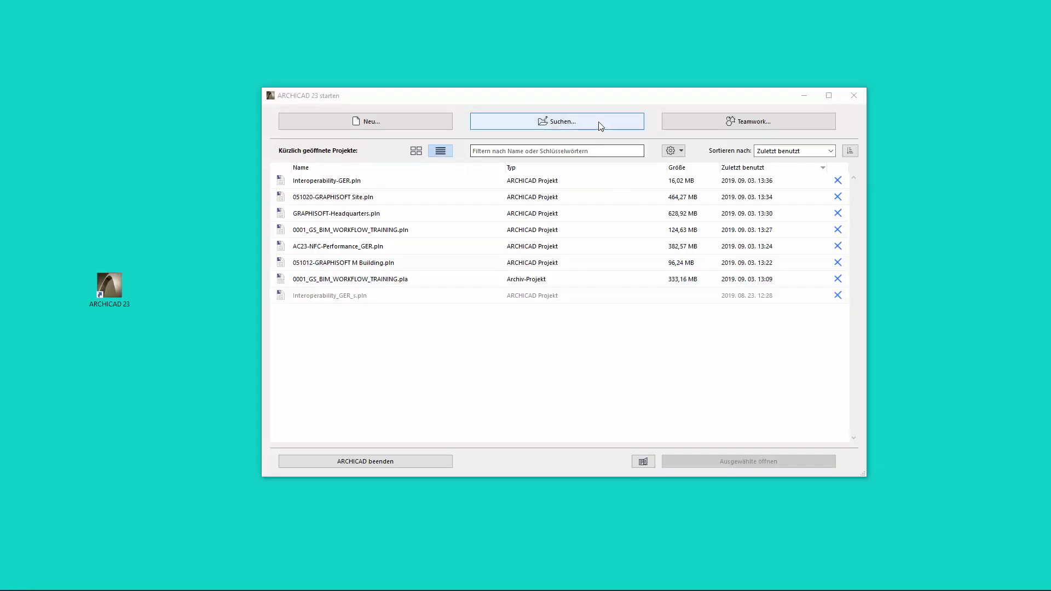
pyautogui.click(599, 121)
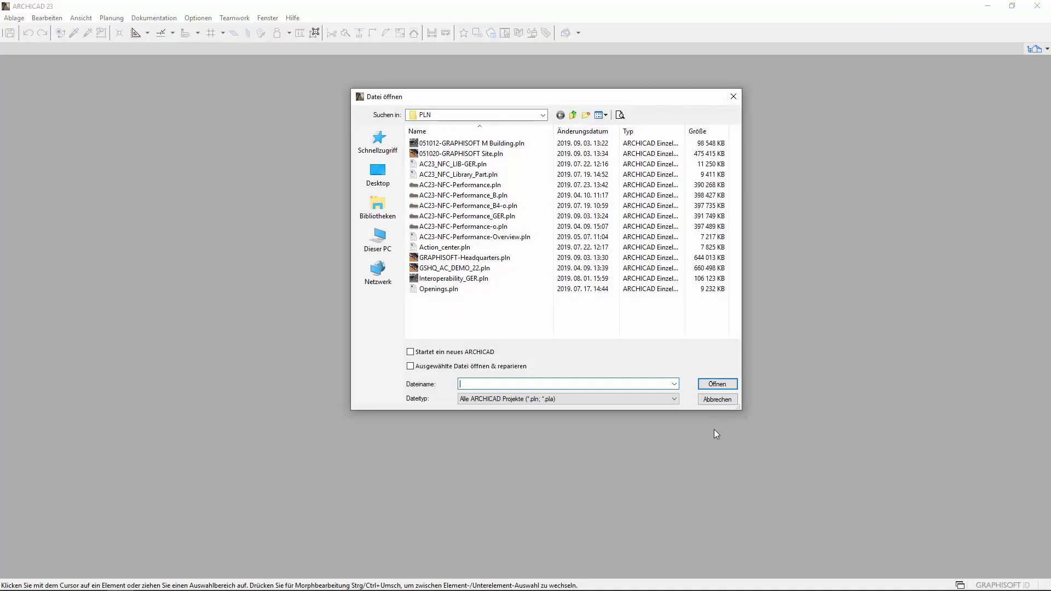
pyautogui.click(514, 144)
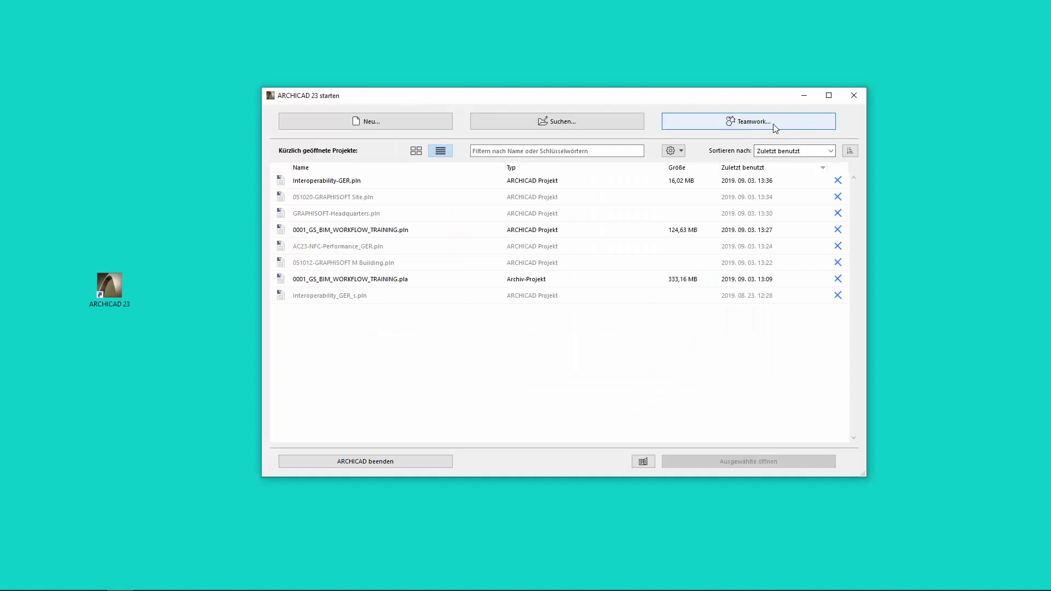
pyautogui.click(775, 126)
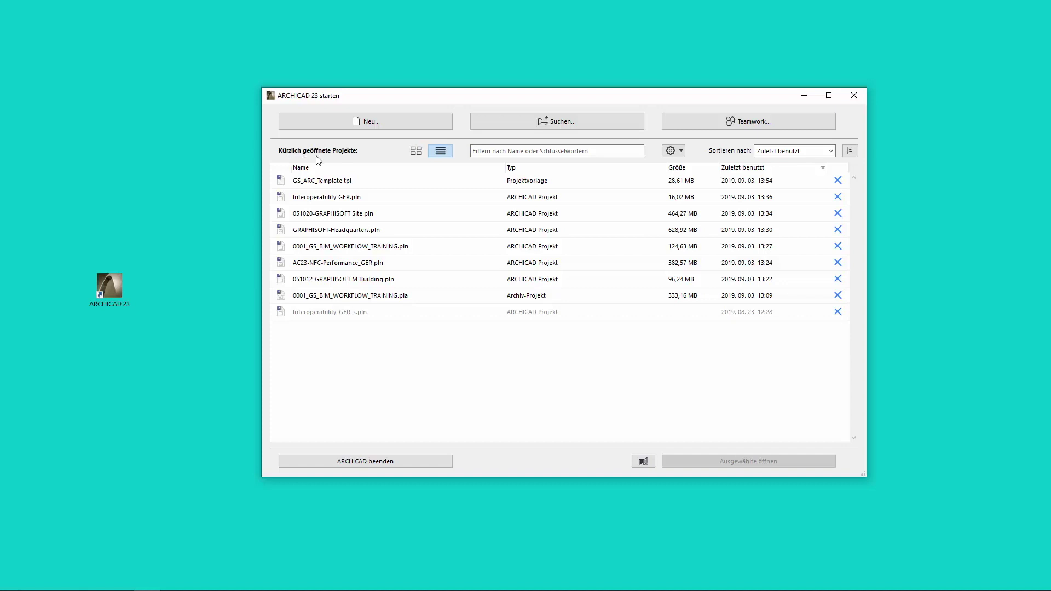
pyautogui.click(417, 155)
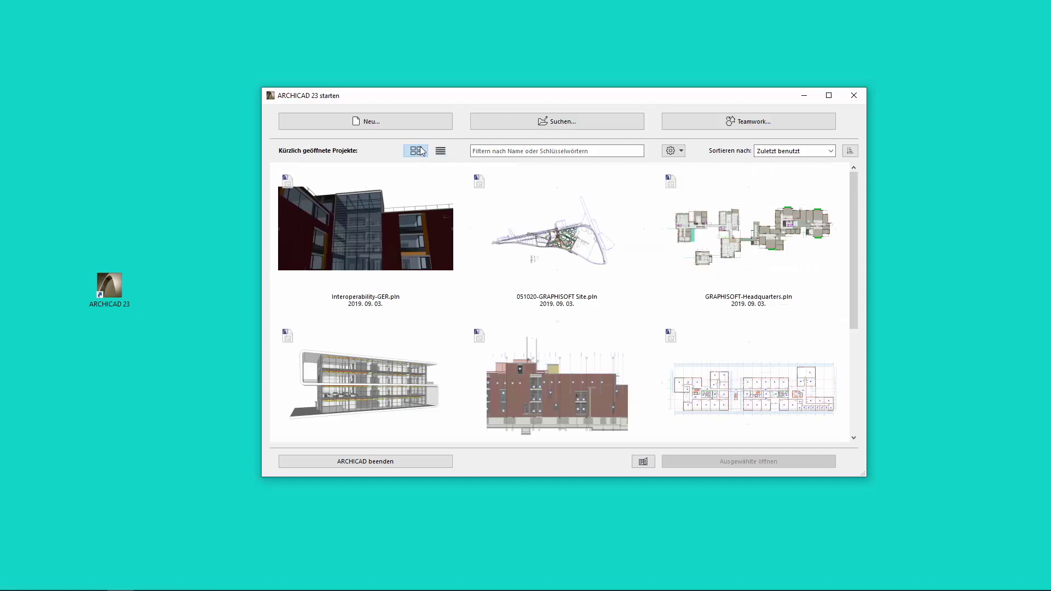
pyautogui.click(440, 153)
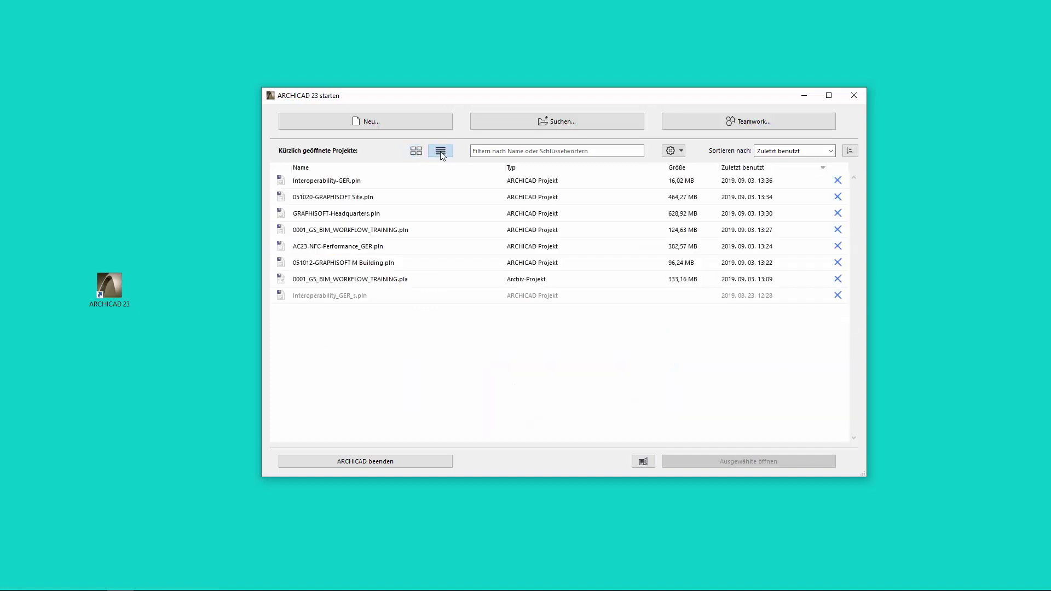
pyautogui.click(492, 151)
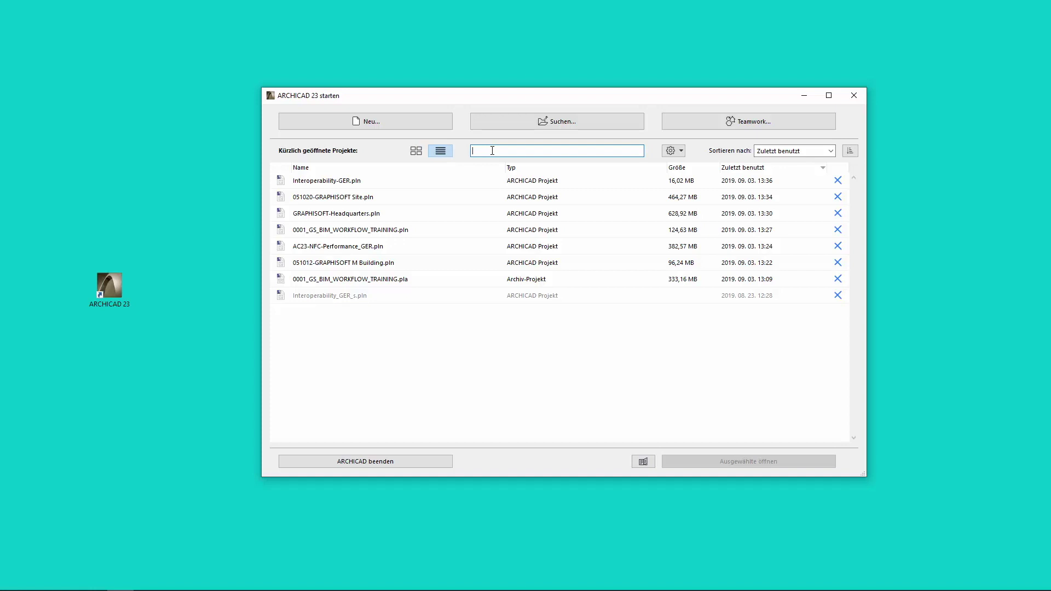
# Step: Filter recent projects by 'site', clear the filter, then open the project-opening options menu
pyautogui.write('site')
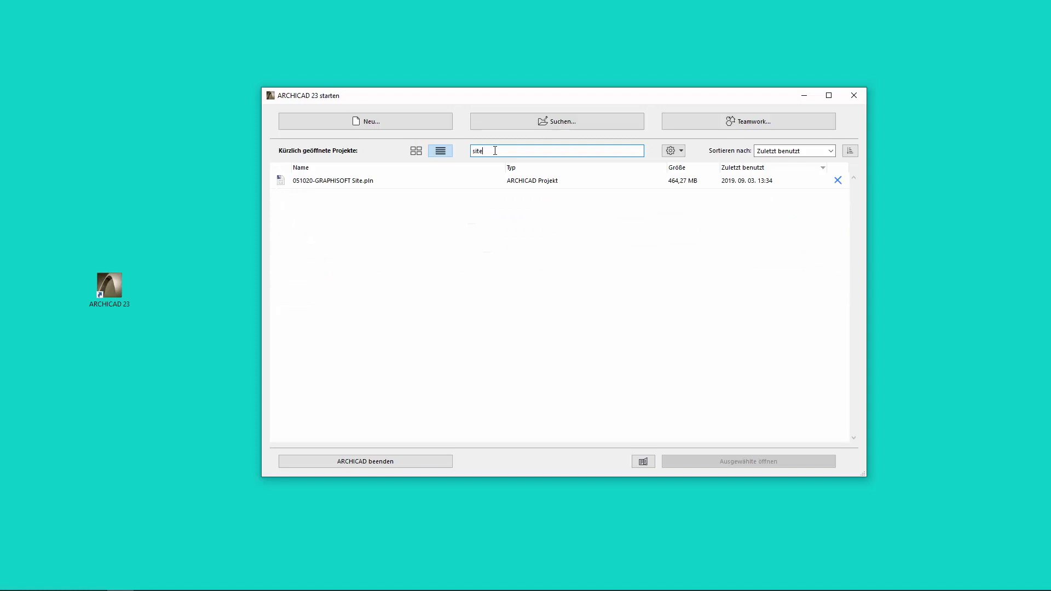
pyautogui.press('BackSpace')
pyautogui.press('BackSpace')
pyautogui.press('BackSpace')
pyautogui.click(684, 154)
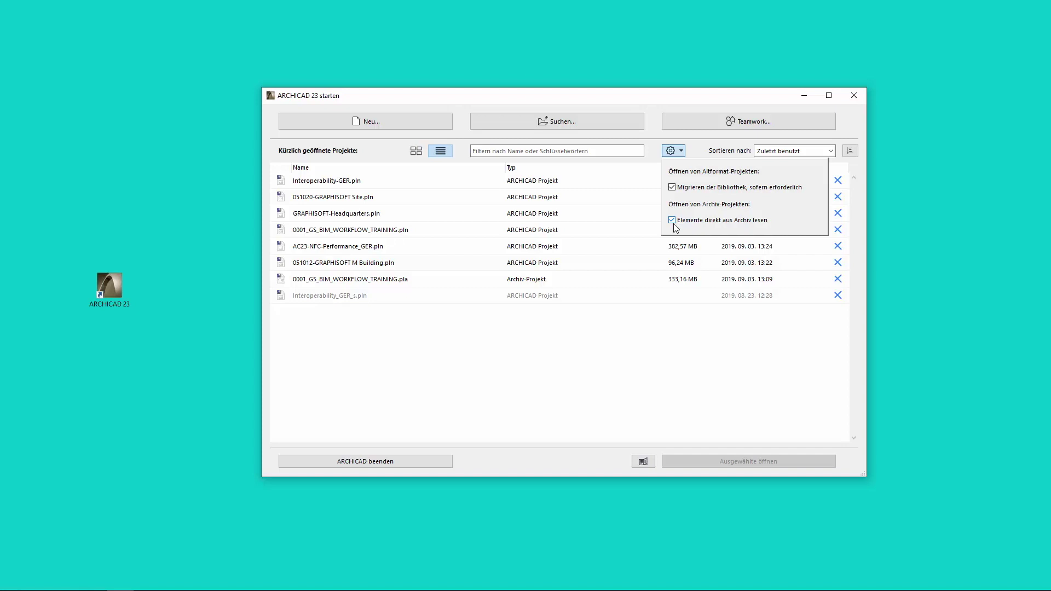
# Step: Close the opening options and sort recent projects by Name, then by last use
pyautogui.click(681, 154)
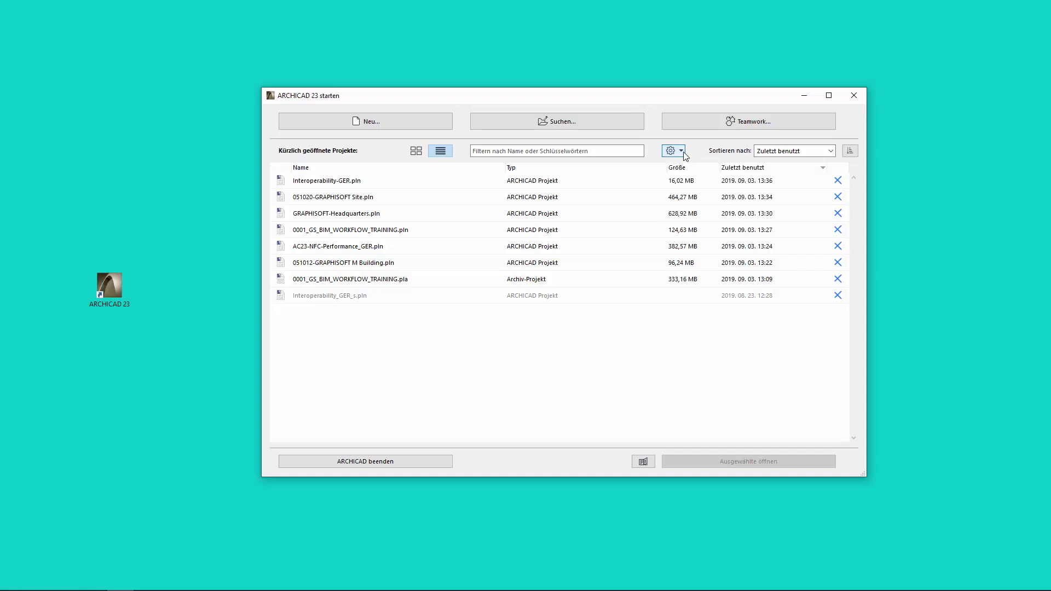
pyautogui.click(830, 152)
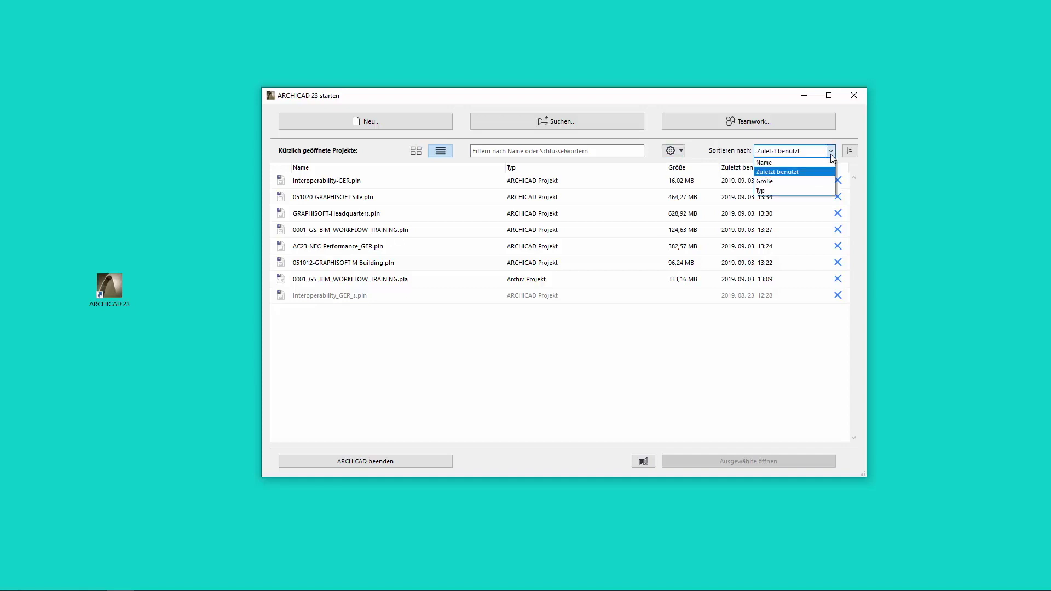
pyautogui.click(825, 164)
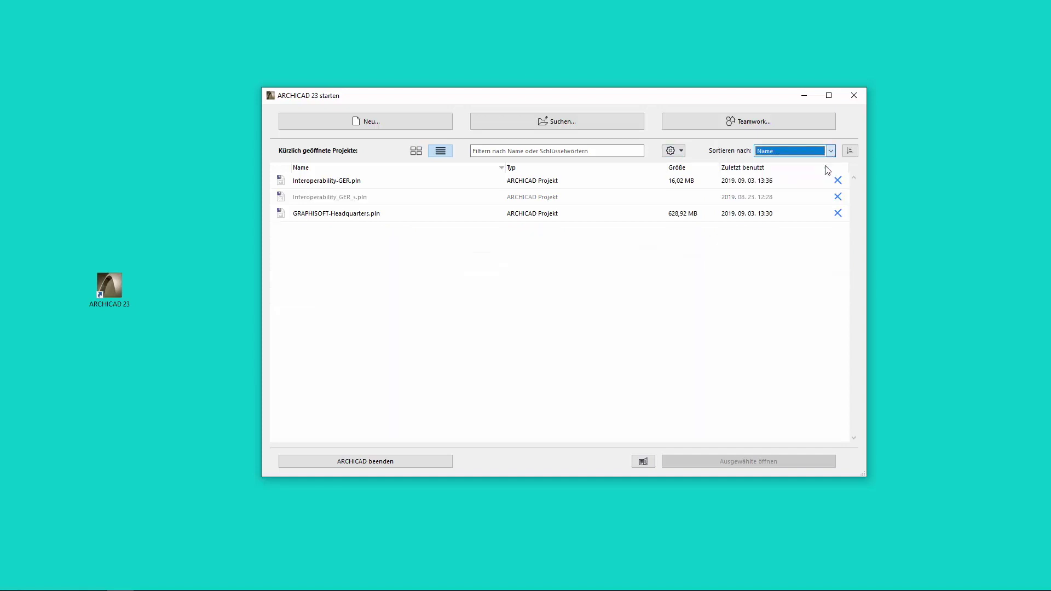
pyautogui.click(831, 152)
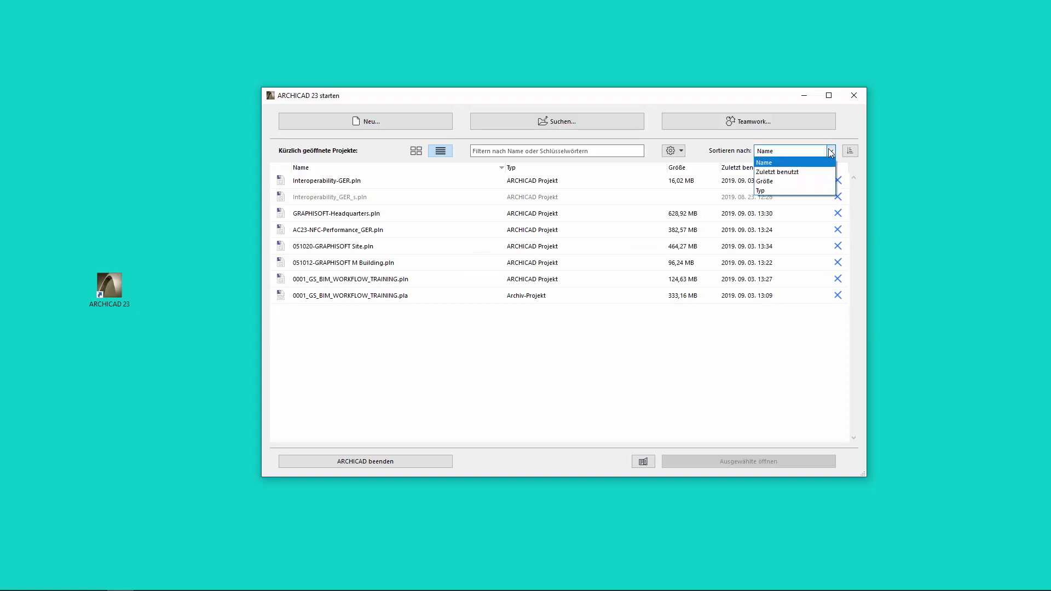
pyautogui.click(825, 170)
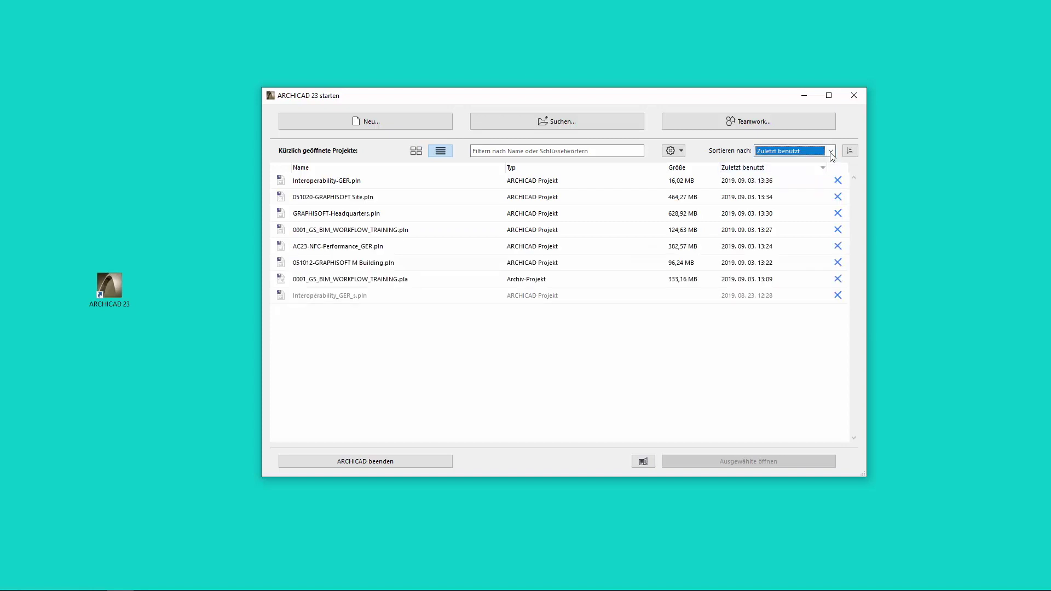
# Step: Sort recent projects by size, then by type, and reverse the sort direction
pyautogui.click(831, 152)
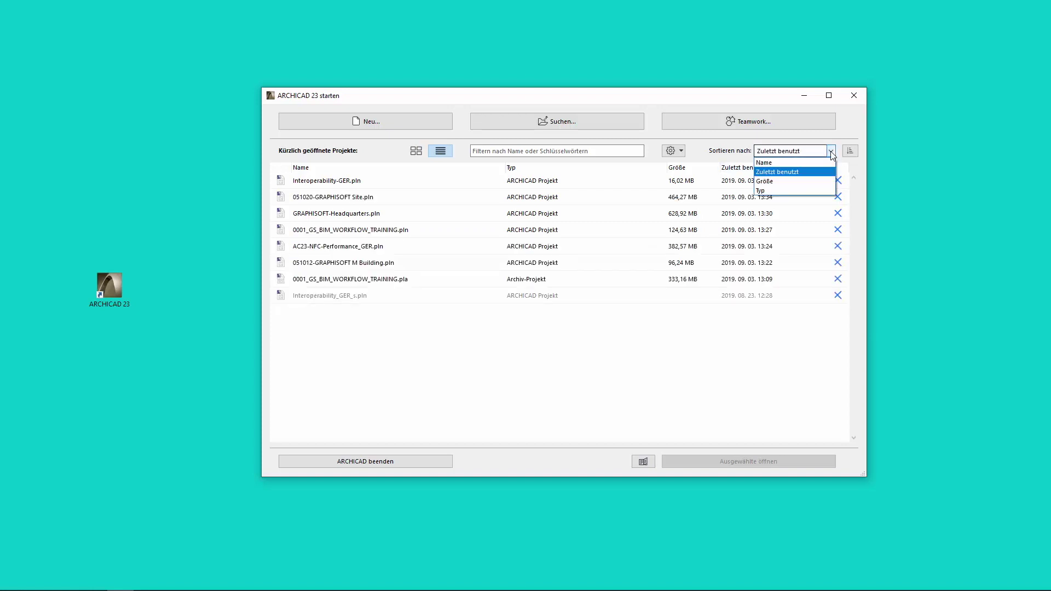
pyautogui.click(827, 181)
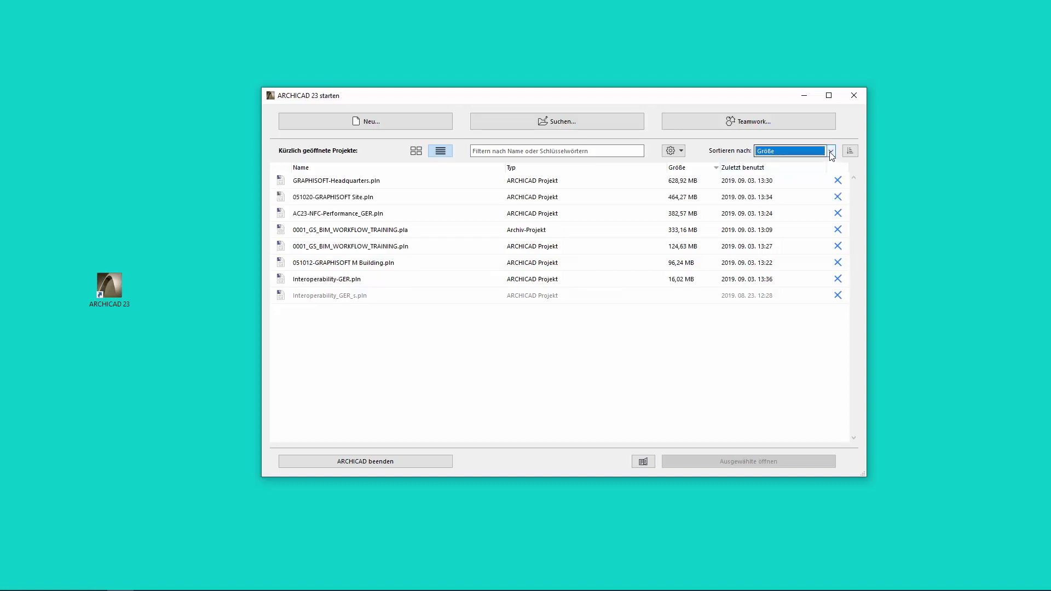
pyautogui.click(830, 153)
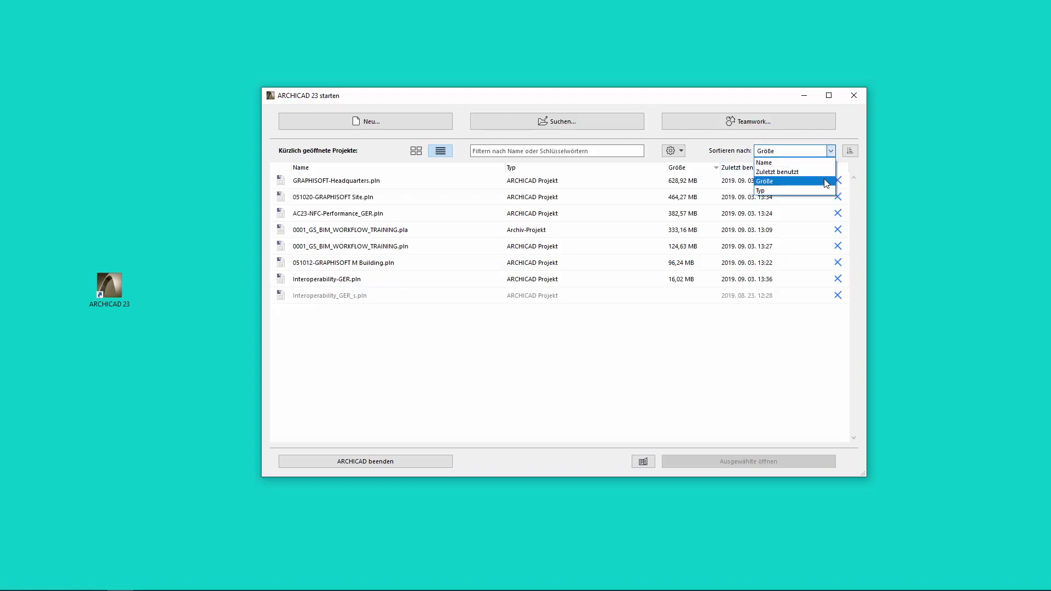
pyautogui.click(826, 181)
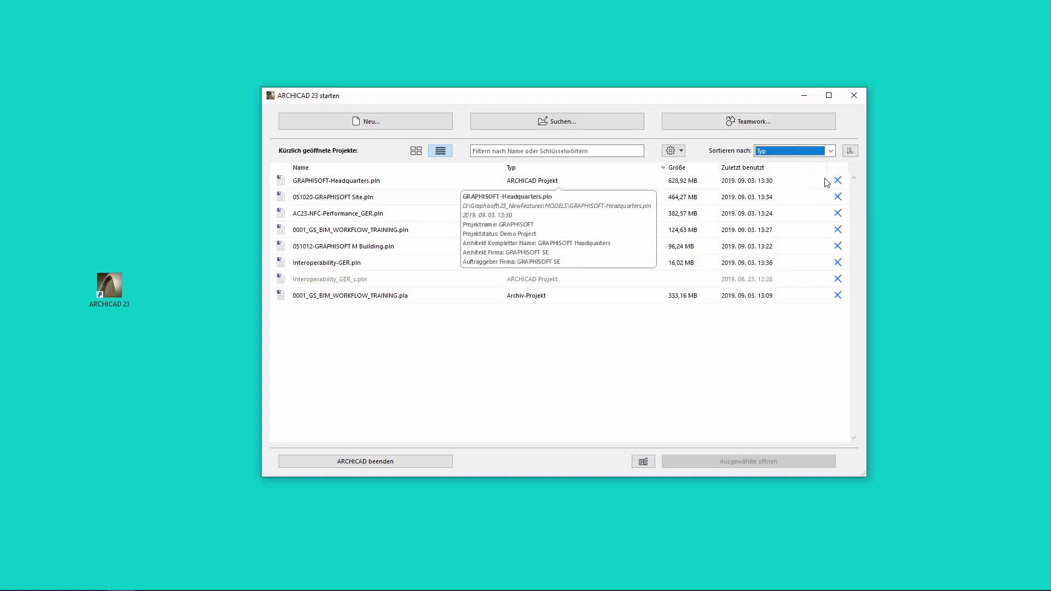
pyautogui.click(851, 151)
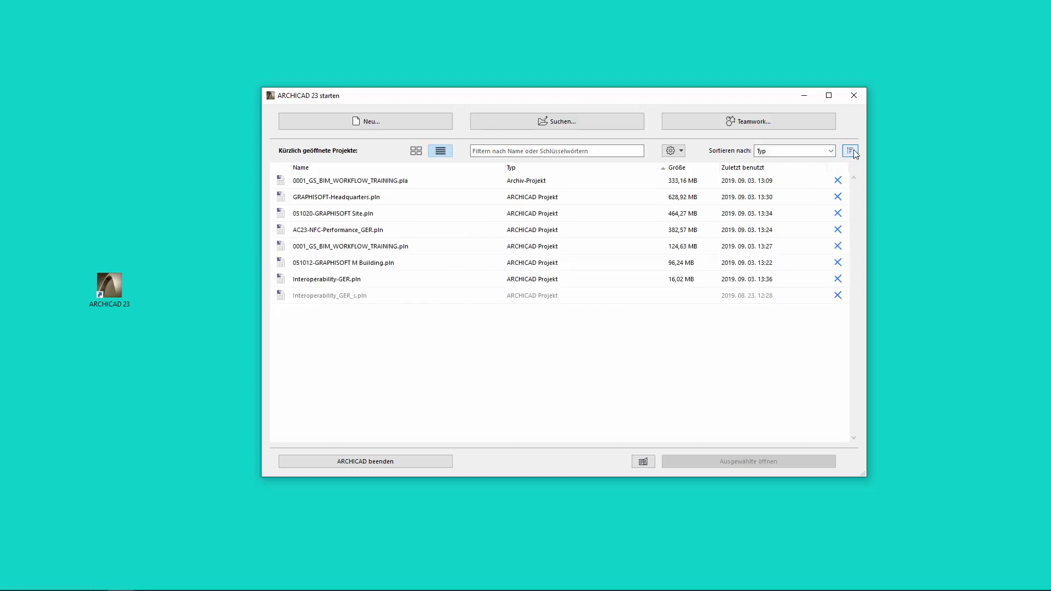
pyautogui.click(853, 150)
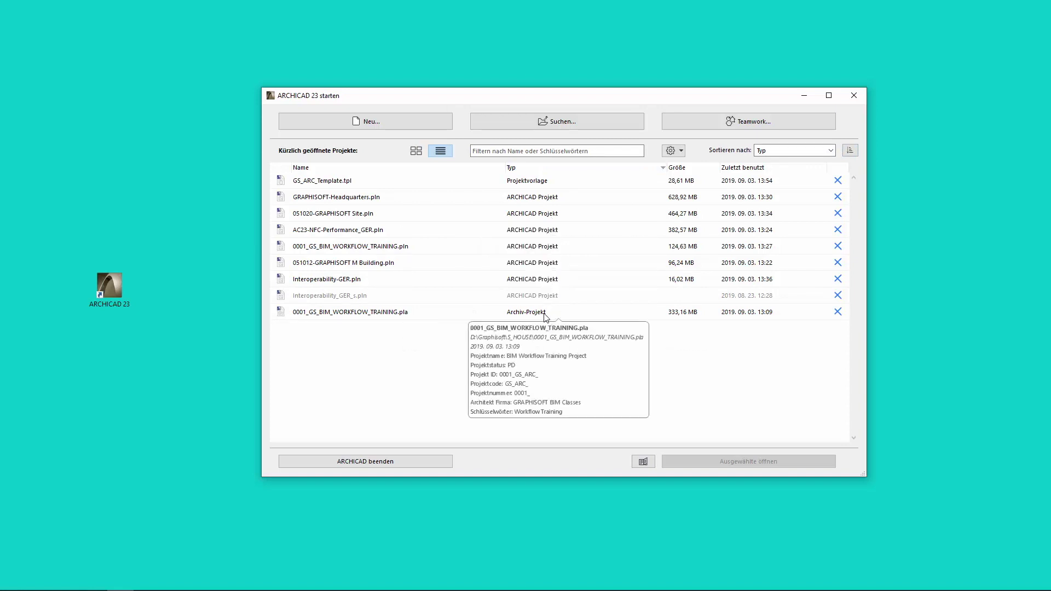
pyautogui.click(454, 198)
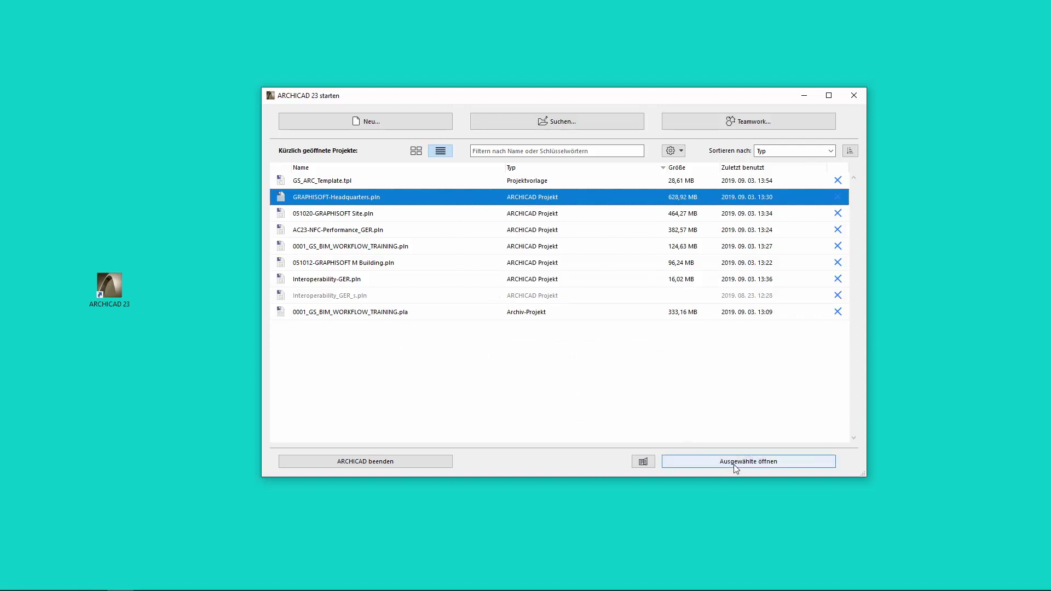
pyautogui.click(733, 465)
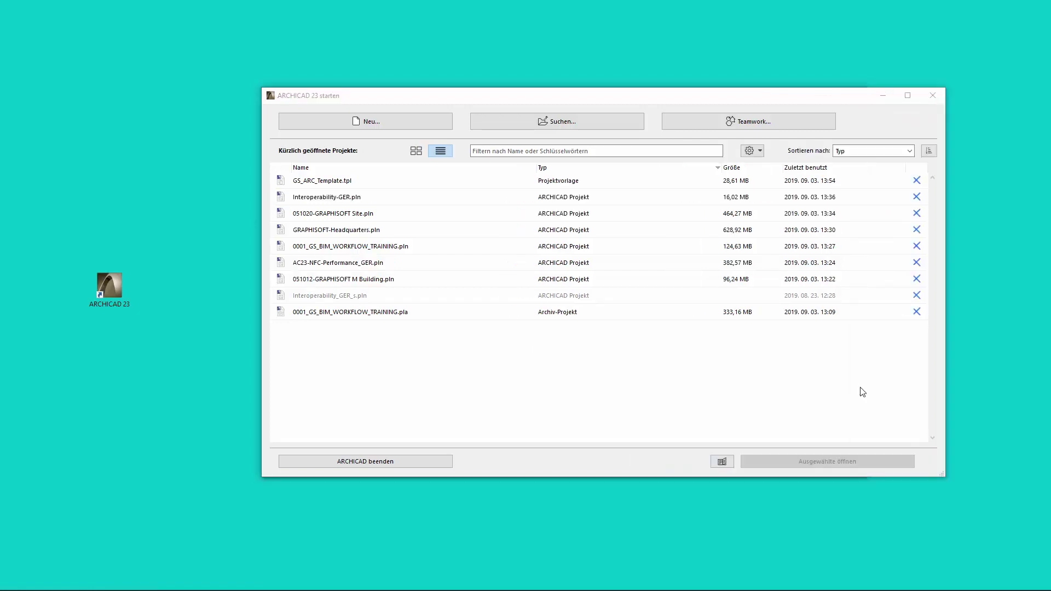
pyautogui.click(916, 181)
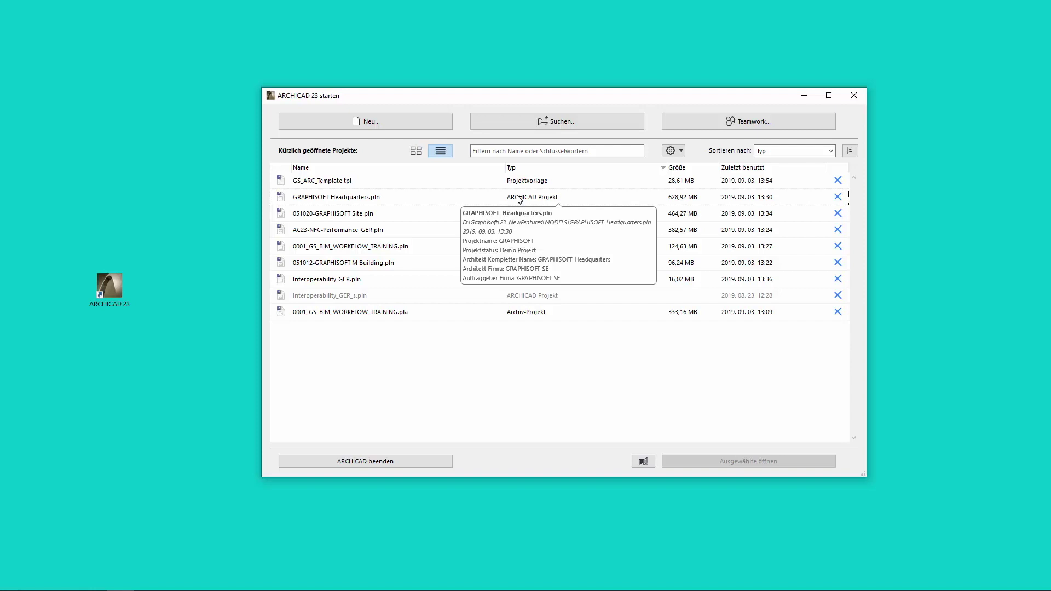
pyautogui.click(398, 216)
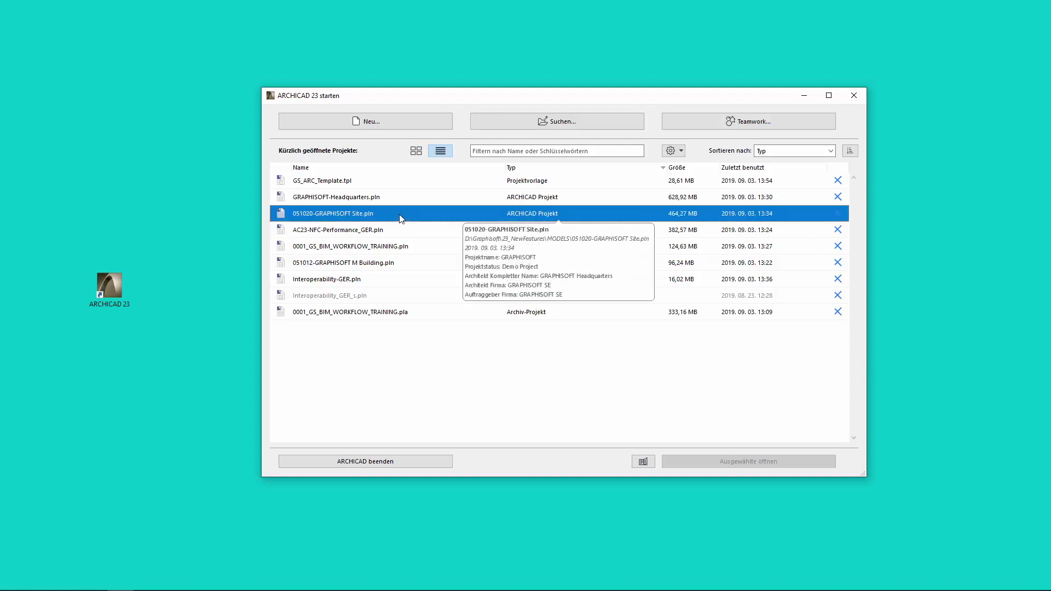
pyautogui.keyDown('ctrl'); pyautogui.click(386, 246); pyautogui.keyUp('ctrl')
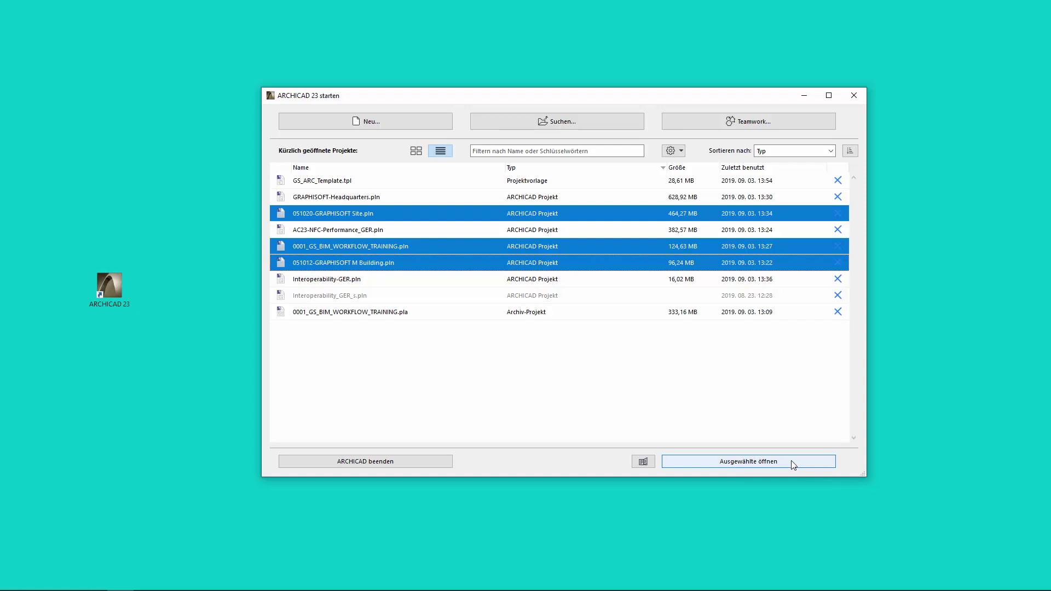
pyautogui.click(790, 461)
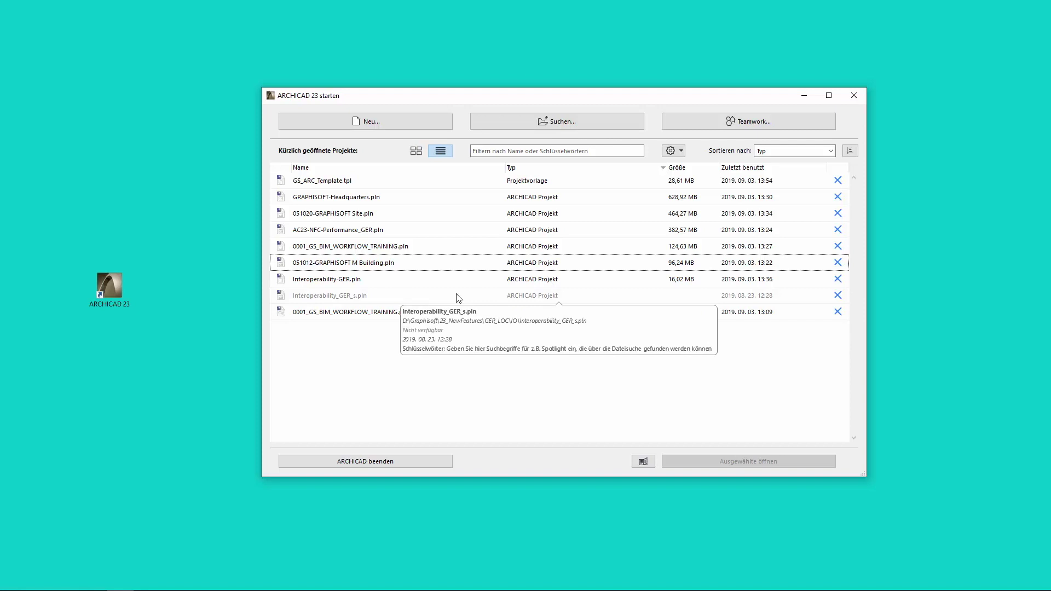
# Step: Switch recent projects to thumbnail grid view and scroll through the project tiles
pyautogui.click(416, 151)
pyautogui.scroll(-2, 450, 279)
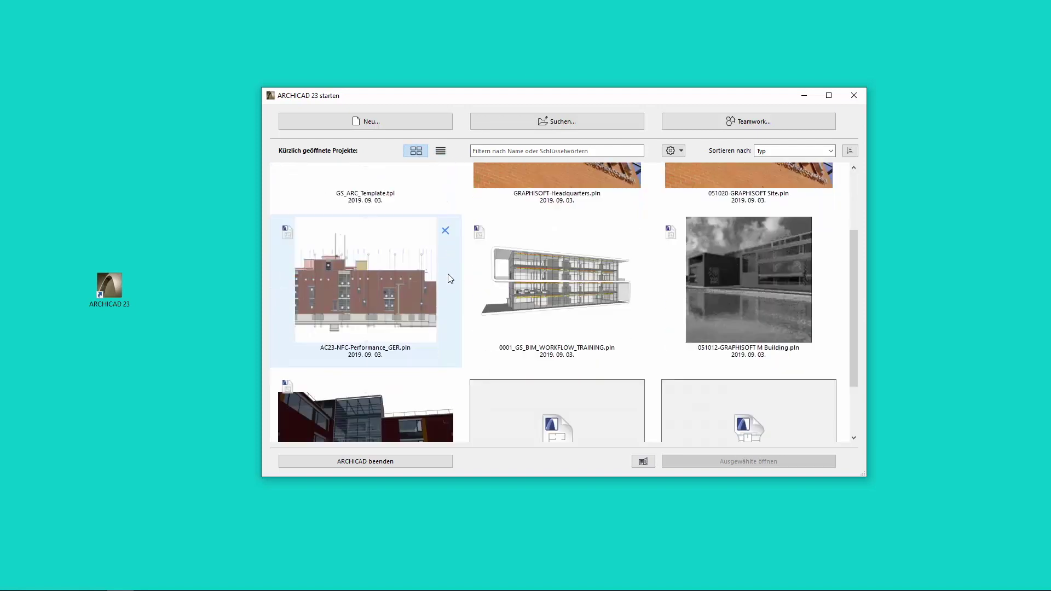
pyautogui.scroll(-1, 450, 279)
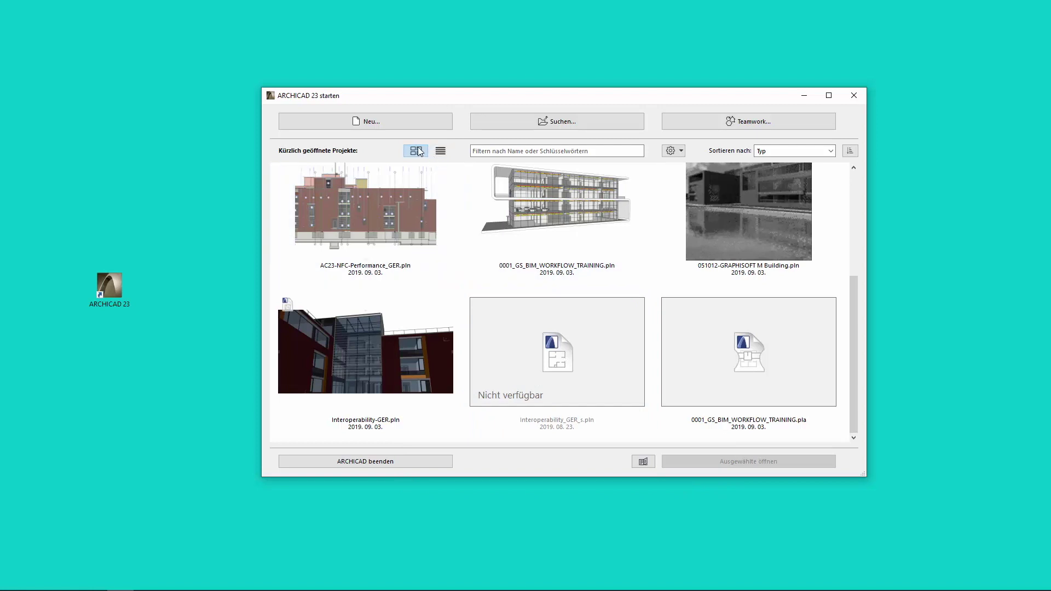
pyautogui.scroll(3, 402, 252)
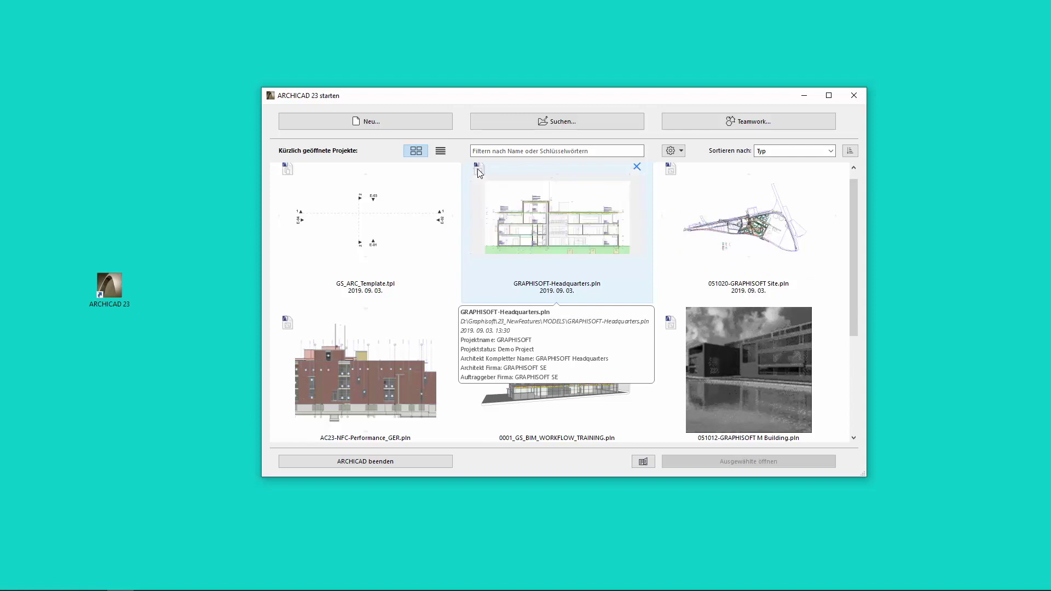
# Step: Sort the thumbnail grid by Name, then by 'Zuletzt benutzt' (last used)
pyautogui.moveTo(557, 230)
pyautogui.click(830, 151)
pyautogui.click(829, 162)
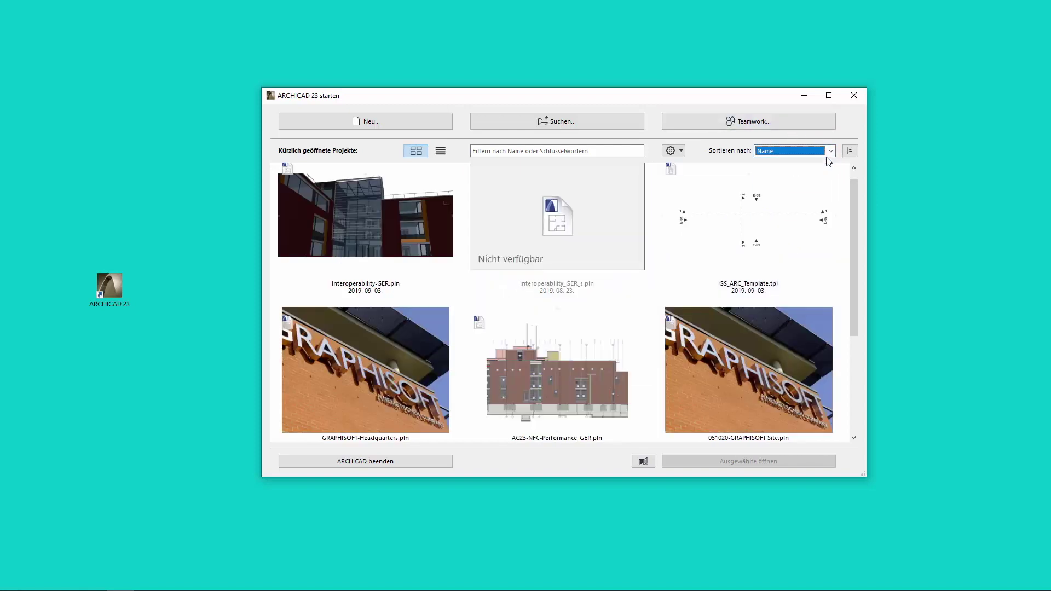
pyautogui.click(832, 152)
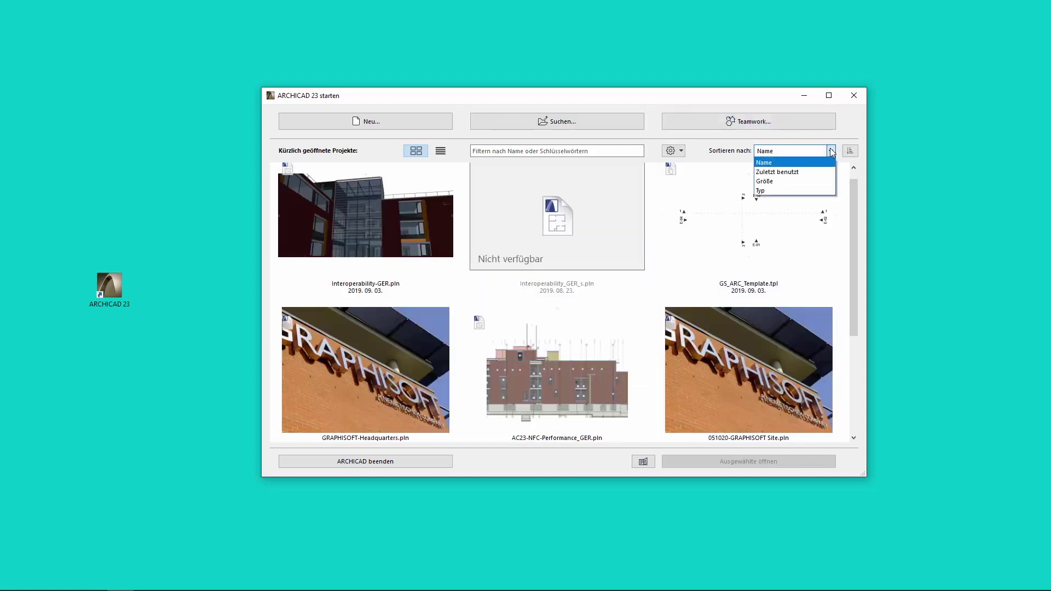
pyautogui.click(826, 171)
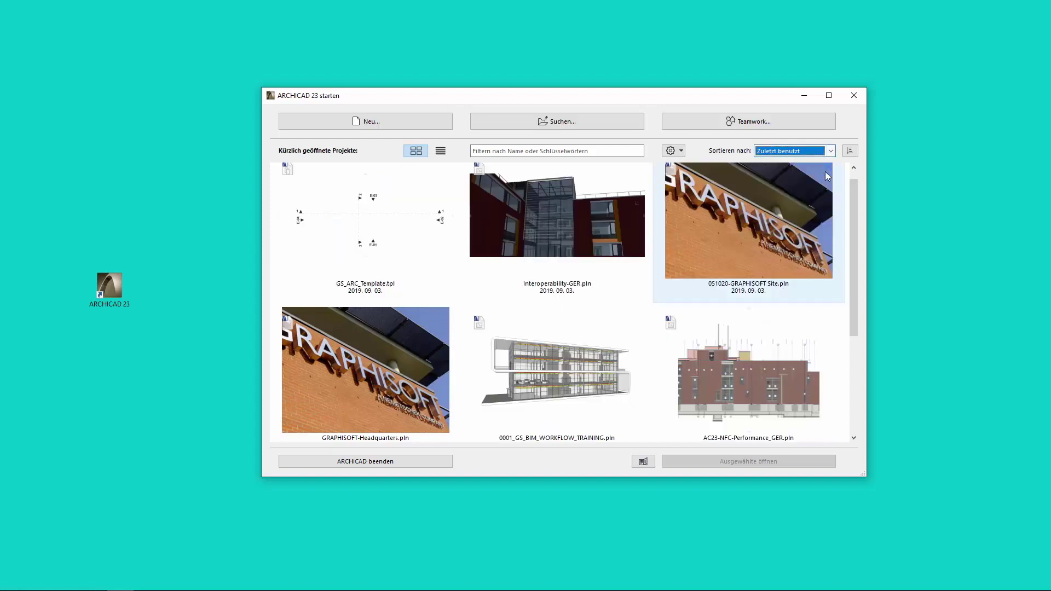